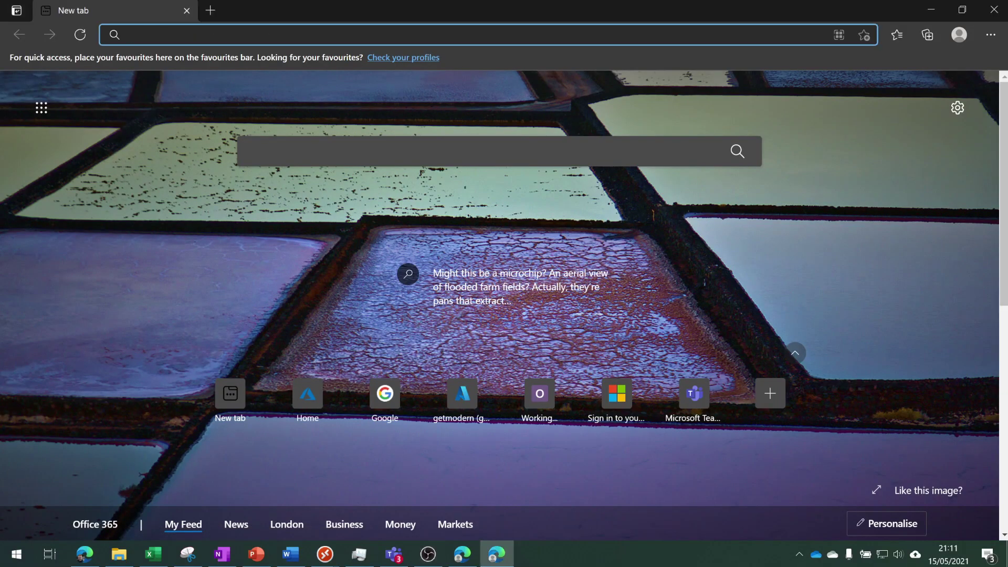
Go to aka.ms/desktopanalytics in Edge to reach the Desktop Analytics setup page
text(aka.ms/)
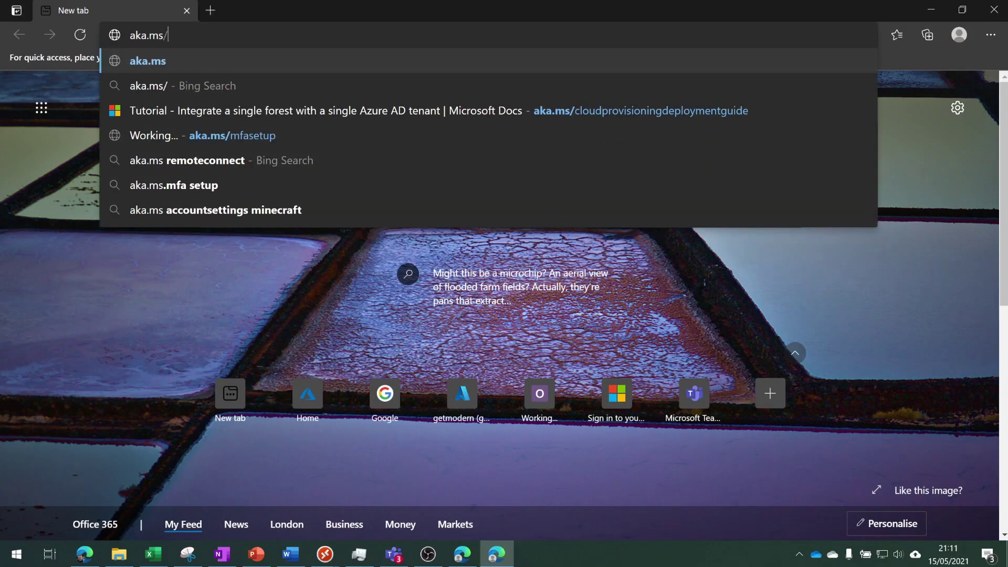
text(deskto)
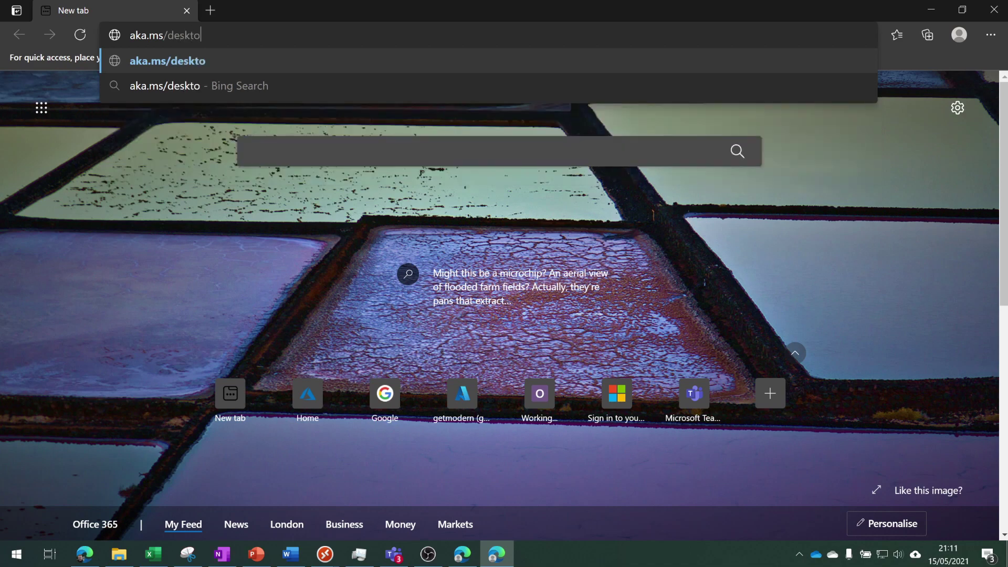
text(panalytics)
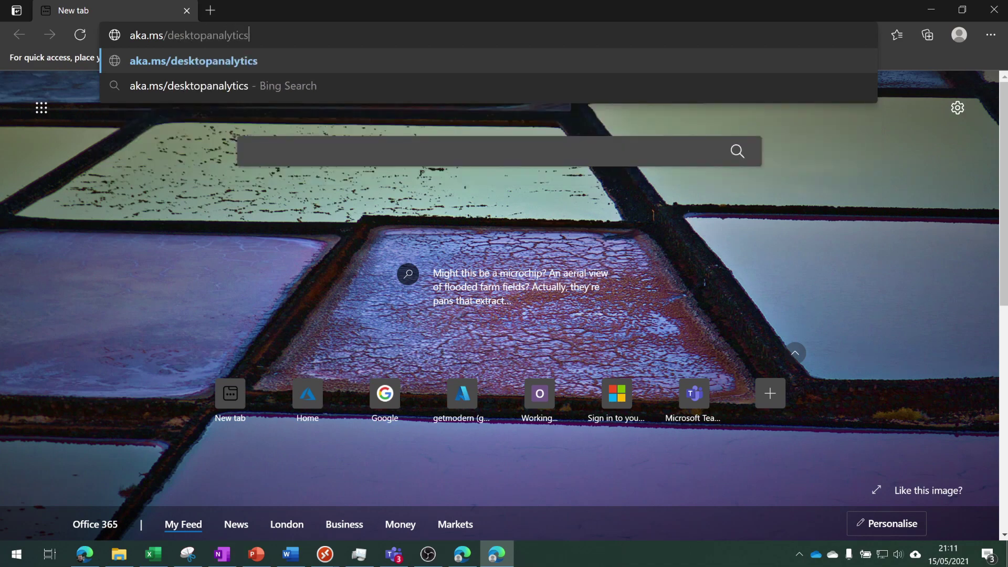
key(Return)
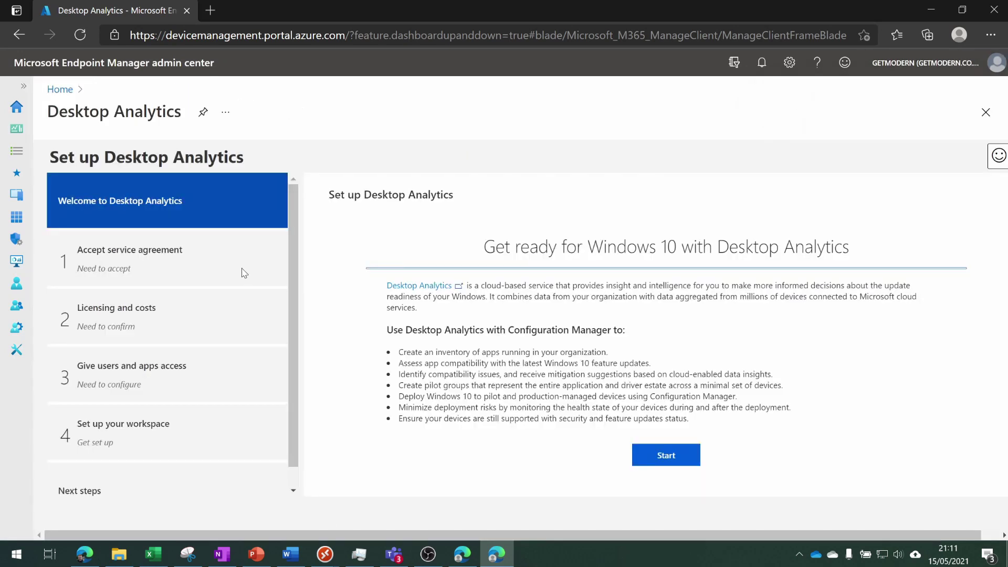
Accept the service agreement, confirm a supported subscription, and save the user and app access settings
click(244, 272)
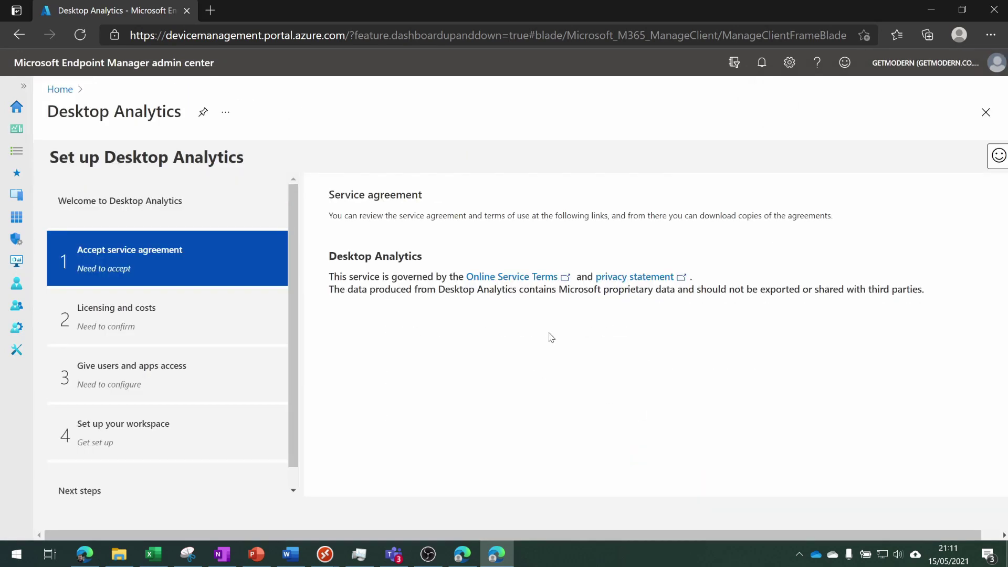
click(373, 487)
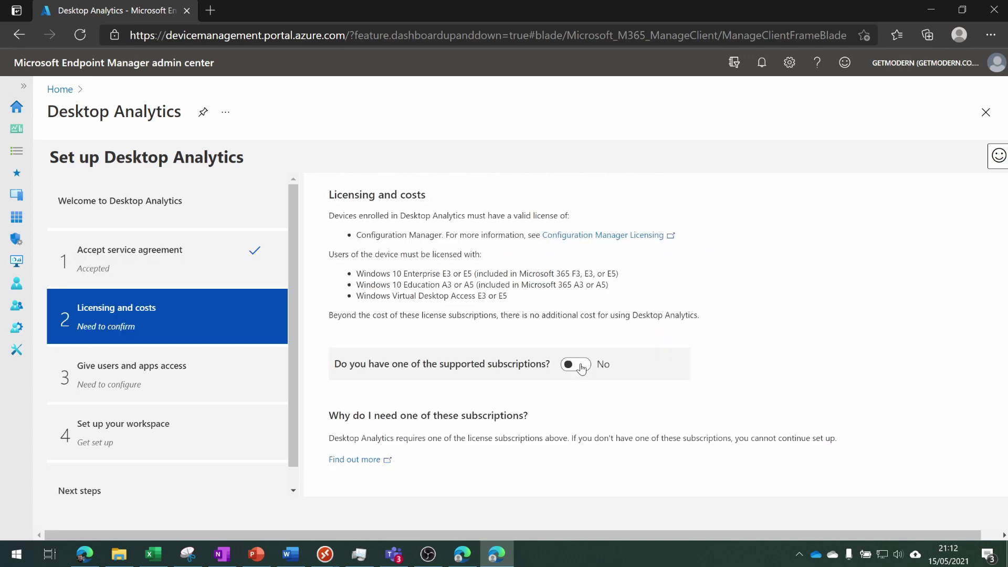
click(576, 364)
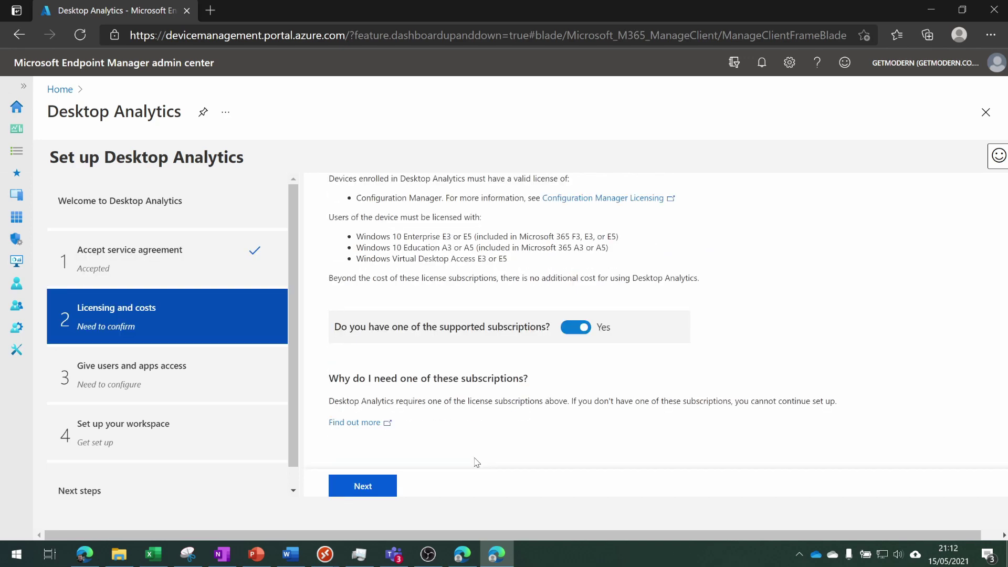
click(389, 489)
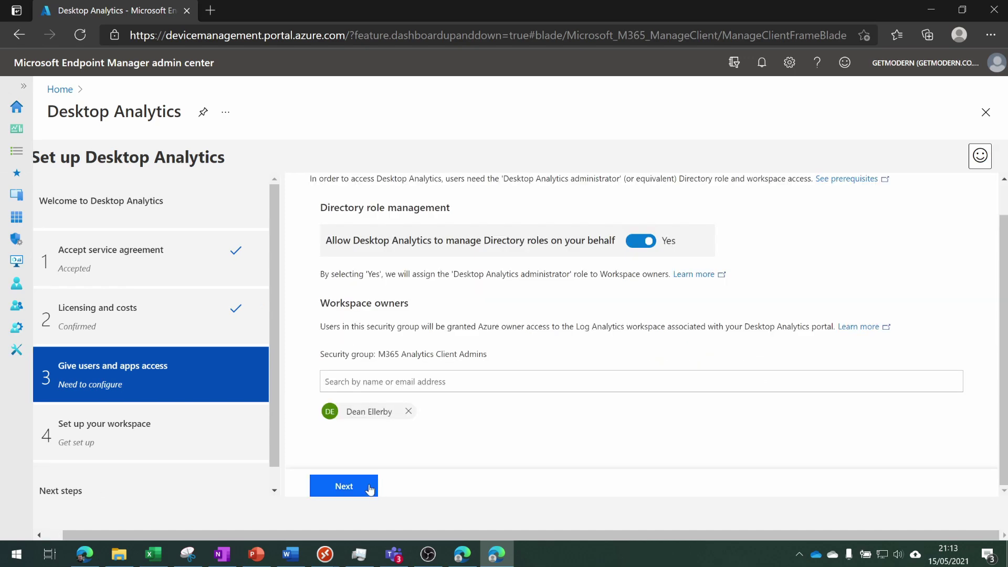
click(370, 488)
Choose the Visual Studio Enterprise with MSDN subscription and start adding a new workspace
click(647, 333)
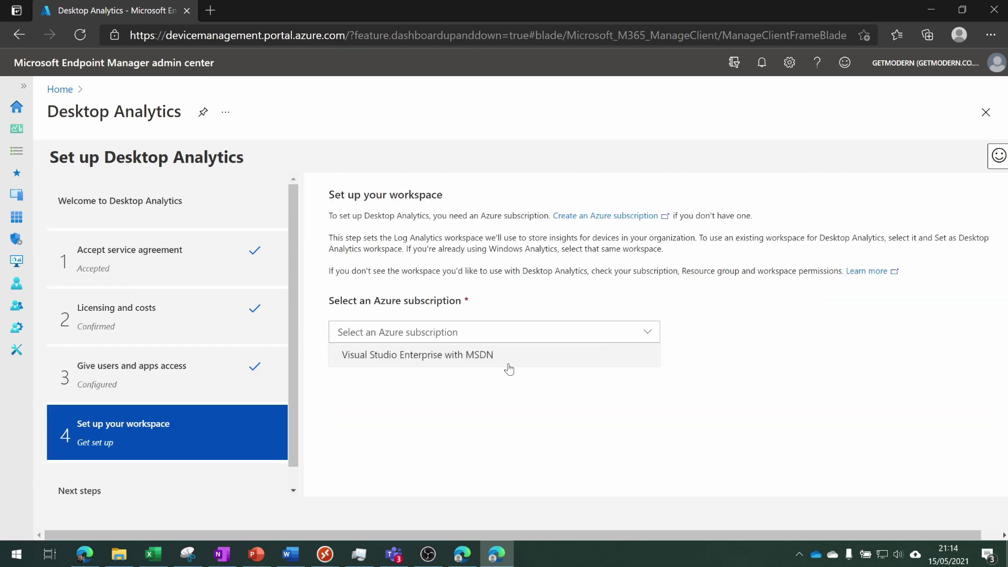
click(508, 363)
click(397, 341)
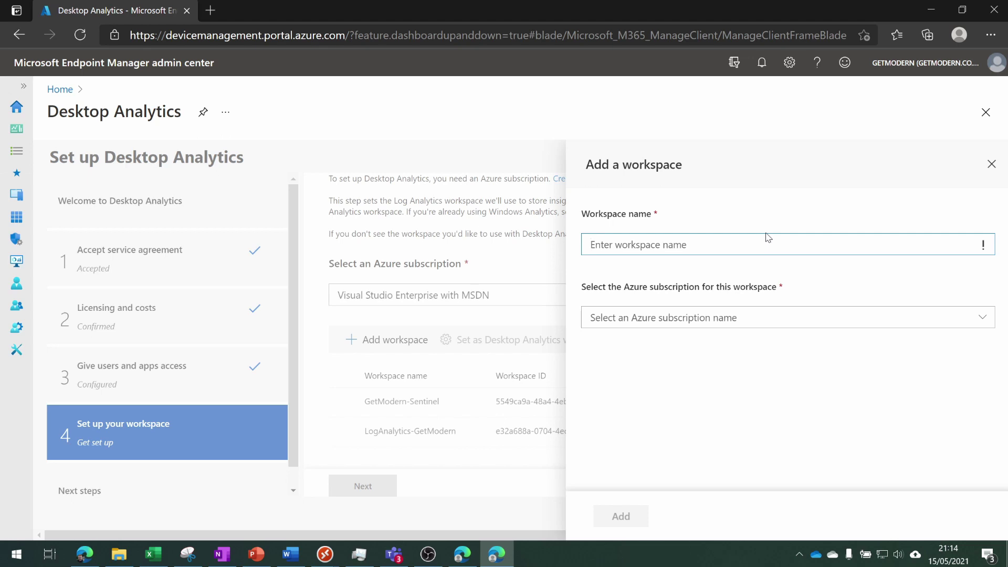
Name the workspace GetModern-DesktopAnalytics on the Visual Studio Enterprise with MSDN subscription
text(Getmof)
key(BackSpace)
key(BackSpace)
text(Modern-)
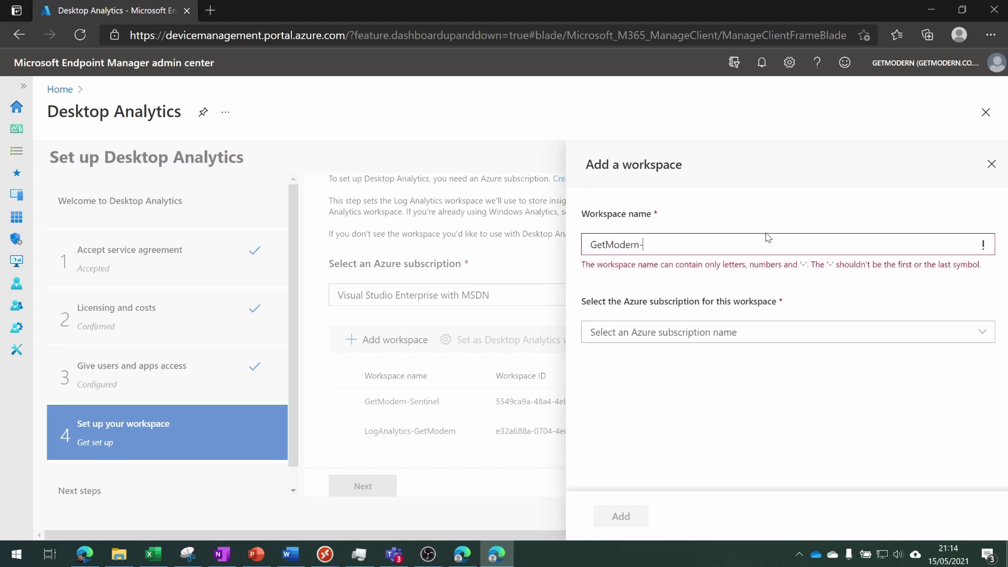
text(DesktopAnalytics)
click(770, 322)
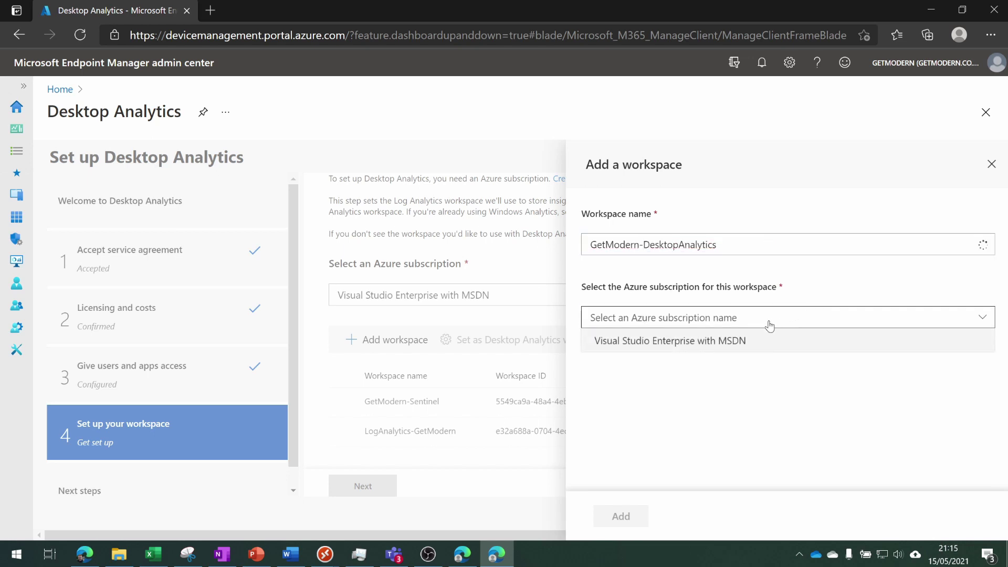
click(677, 343)
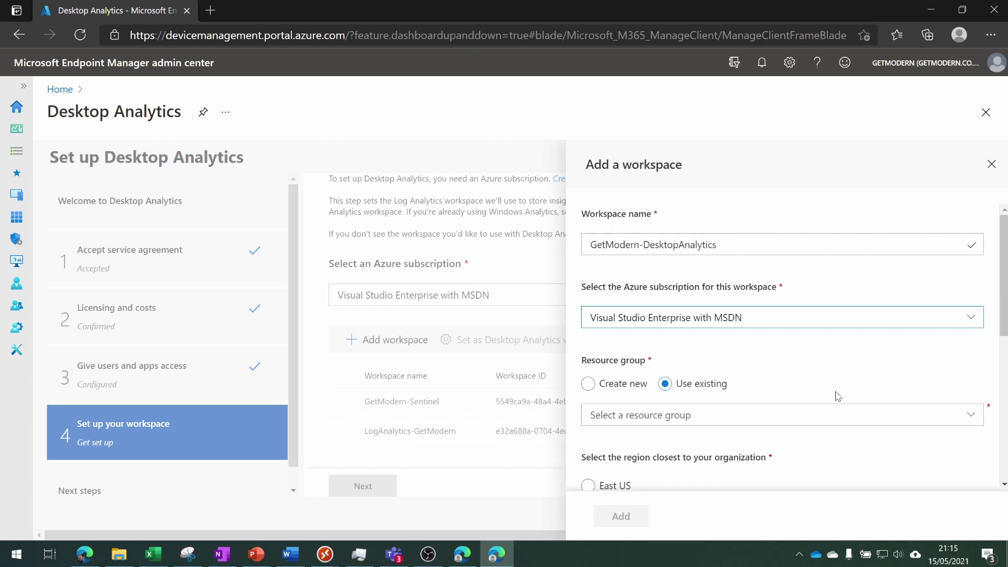
Put it in new resource group GetModern-DesktopAnalytics in UK South and create the workspace
scroll(838, 396, down, 2)
click(602, 298)
click(591, 332)
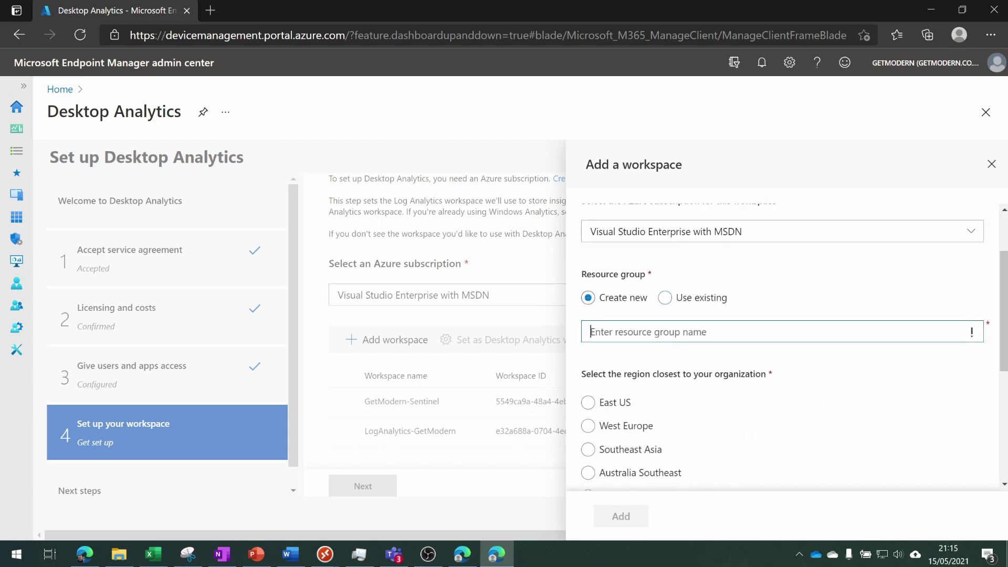
text(GetModern)
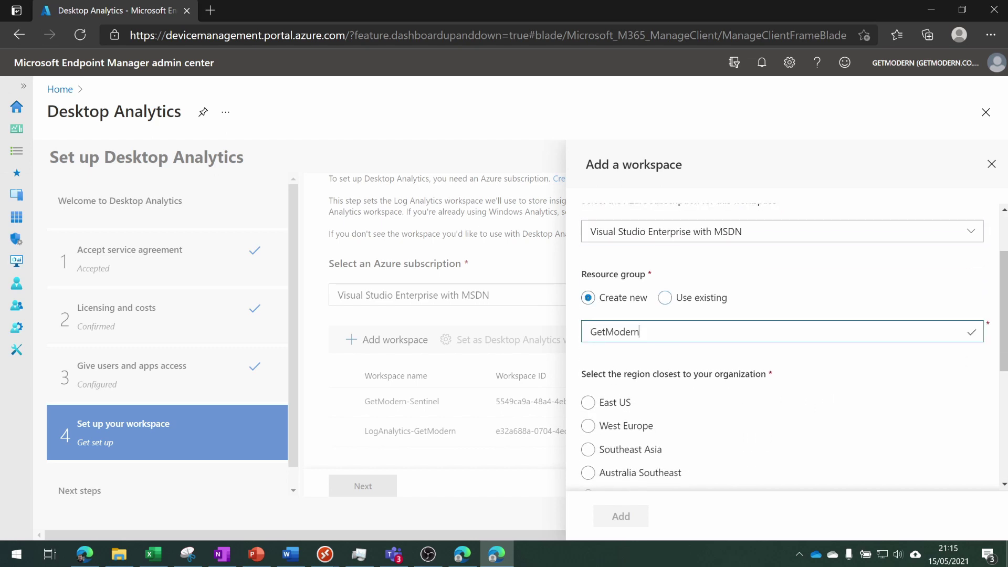
text(-DesktopAnalytics)
scroll(688, 333, down, 3)
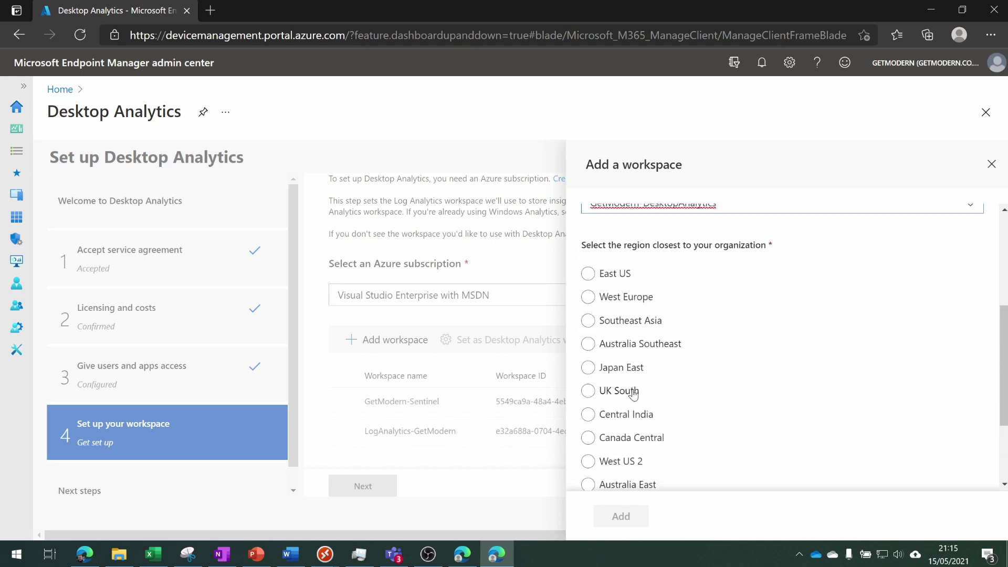
click(636, 390)
scroll(724, 396, down, 5)
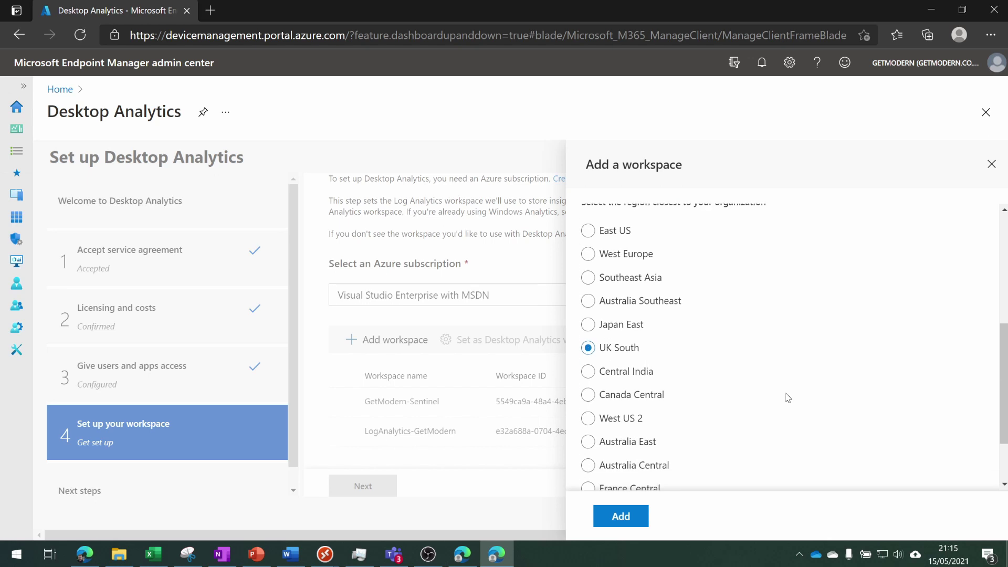
click(642, 515)
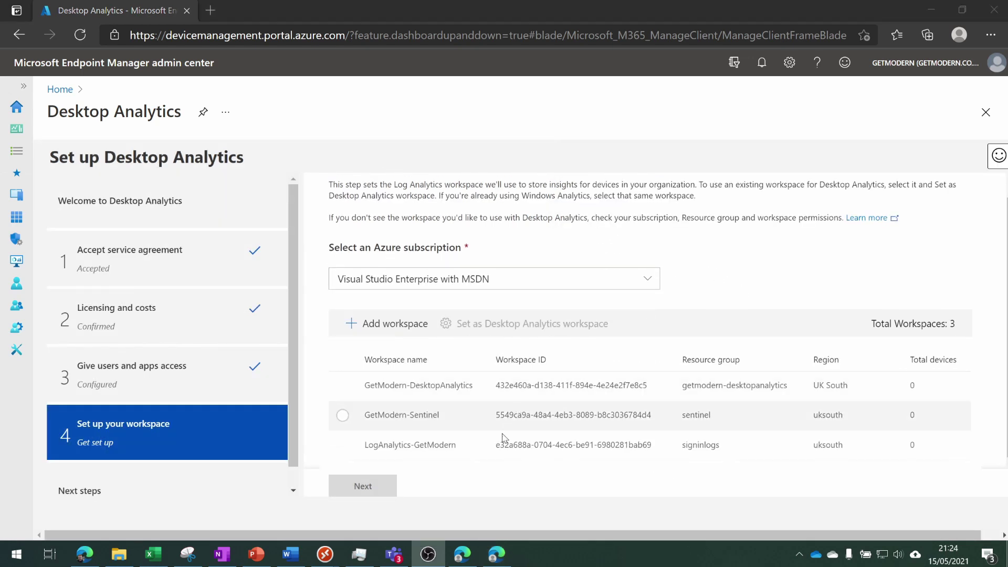
Set GetModern-DesktopAnalytics as the Desktop Analytics workspace, grant it access, and accept the app permissions
click(472, 395)
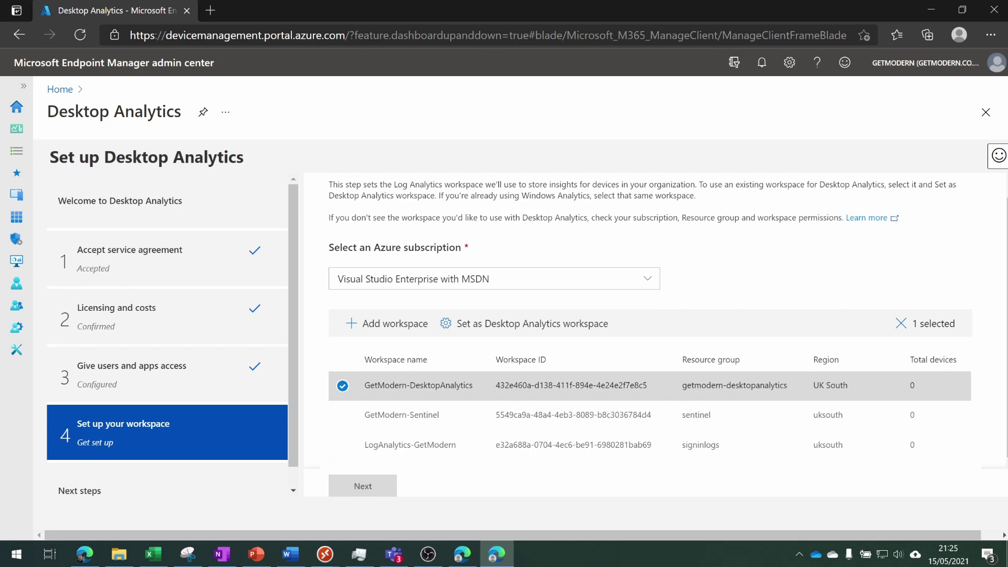
click(484, 324)
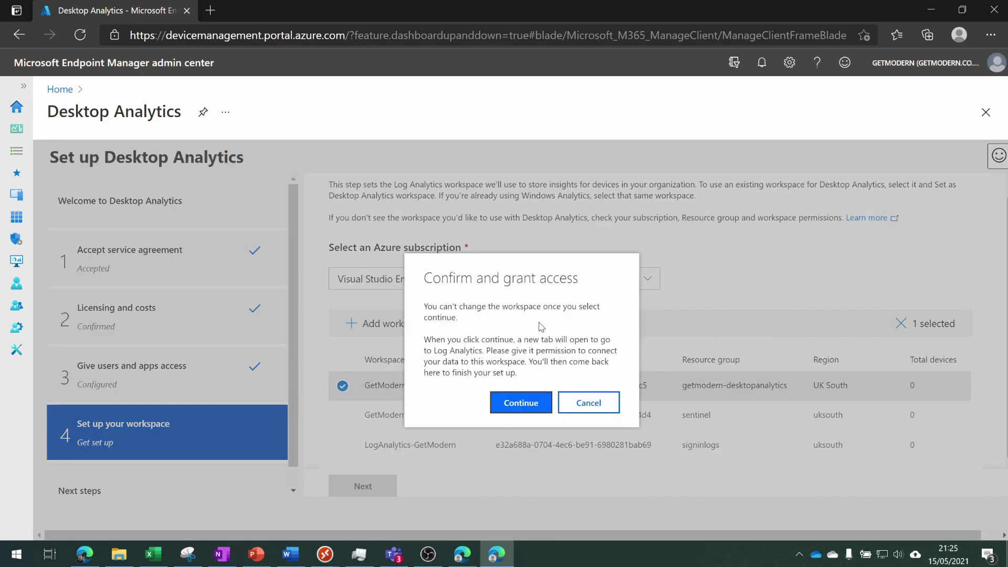
click(531, 410)
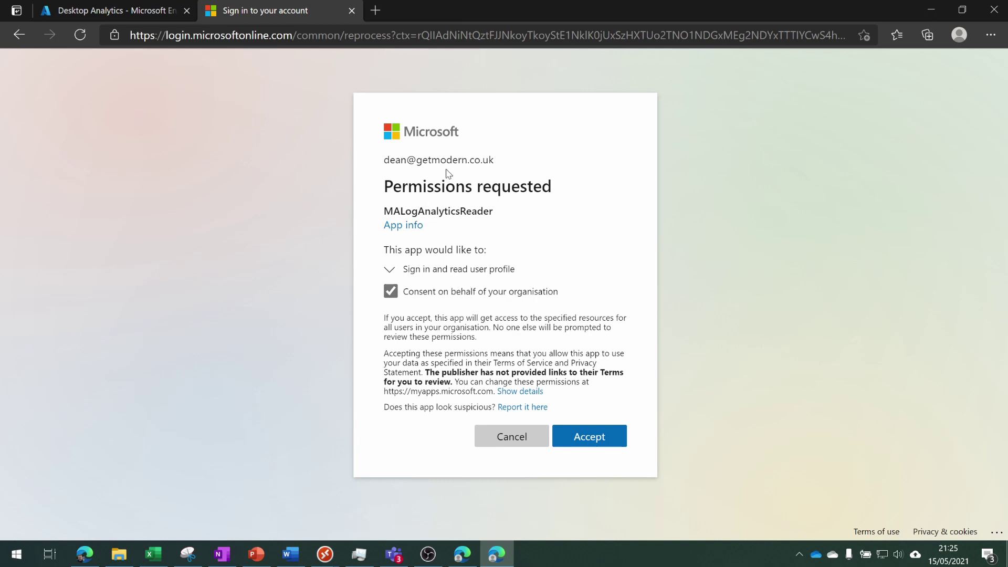
click(589, 442)
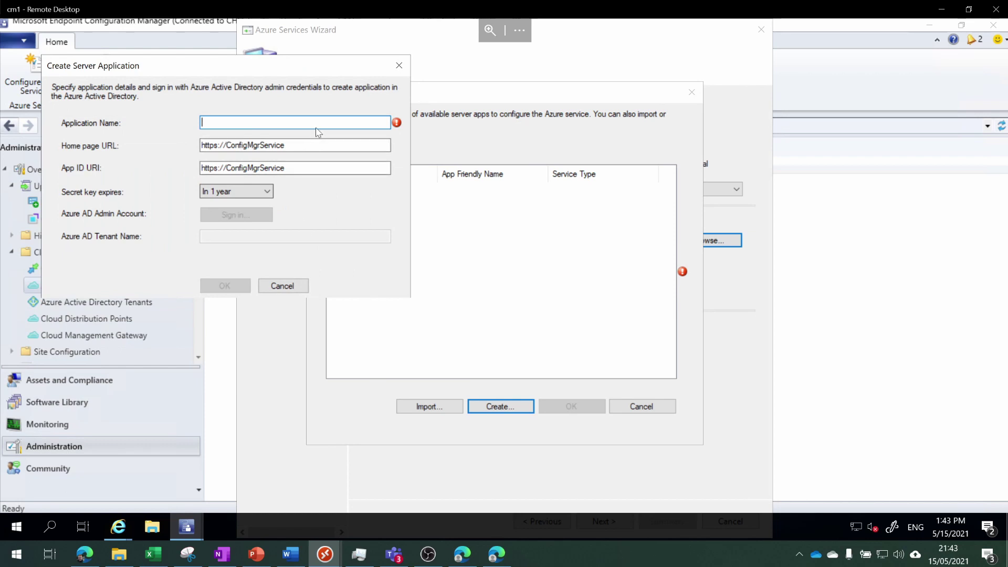
Name the server application GetModern-DesktopAnalytics with a secret key that never expires
text(GetModern)
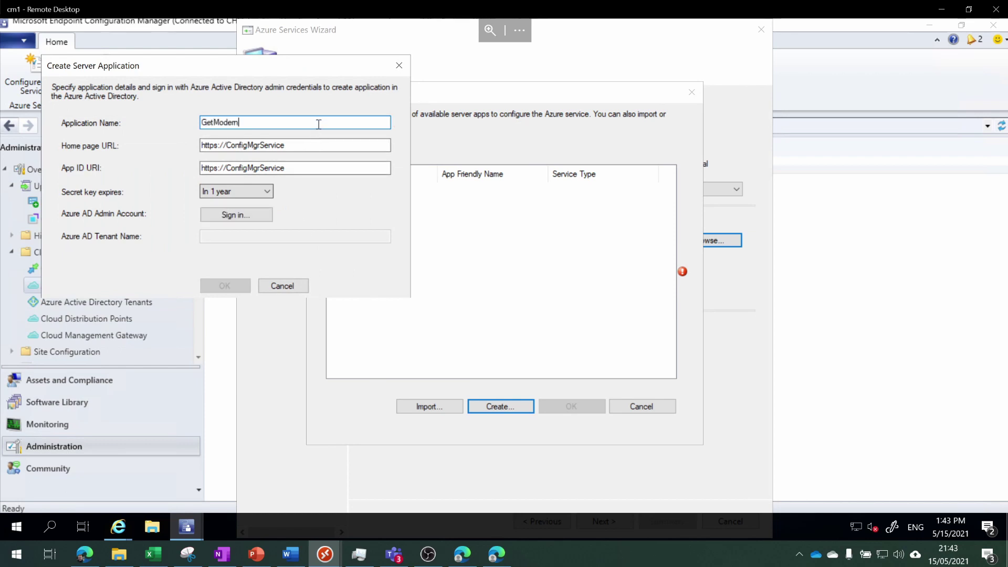
text(-DesktopAnalytics)
click(234, 191)
click(242, 222)
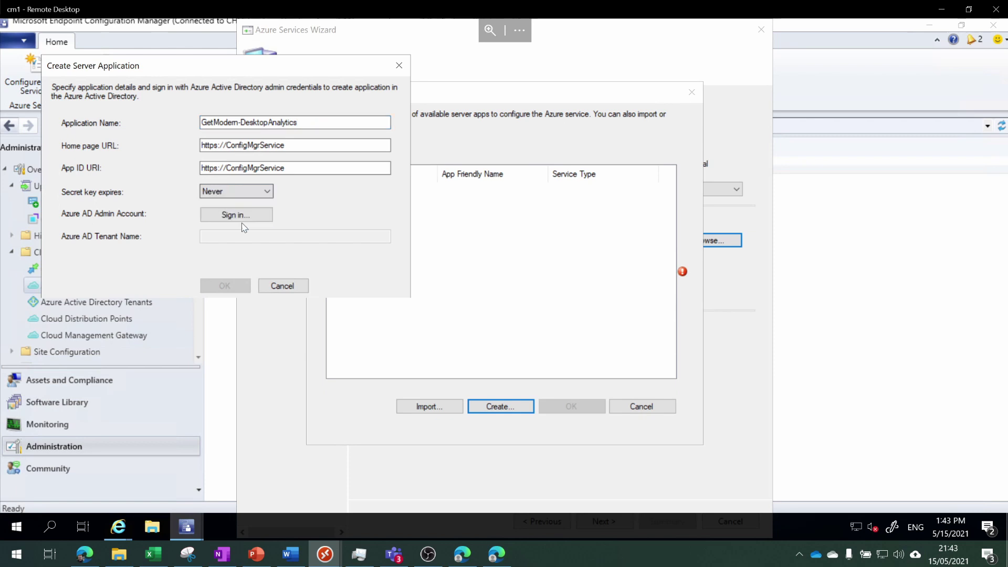
Sign in with the Azure AD admin account, create the server app, and use it as the web app
click(242, 215)
click(427, 263)
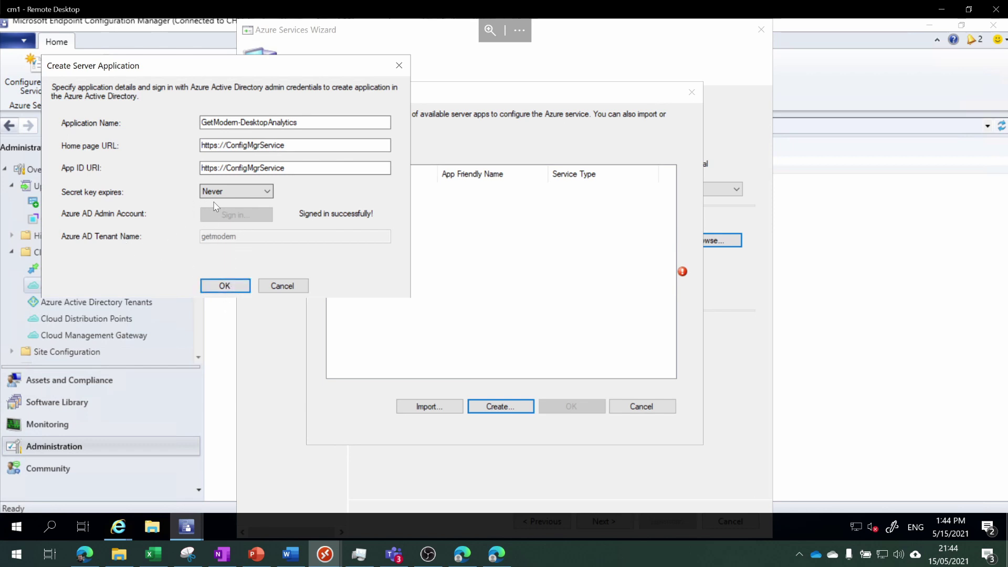
click(231, 287)
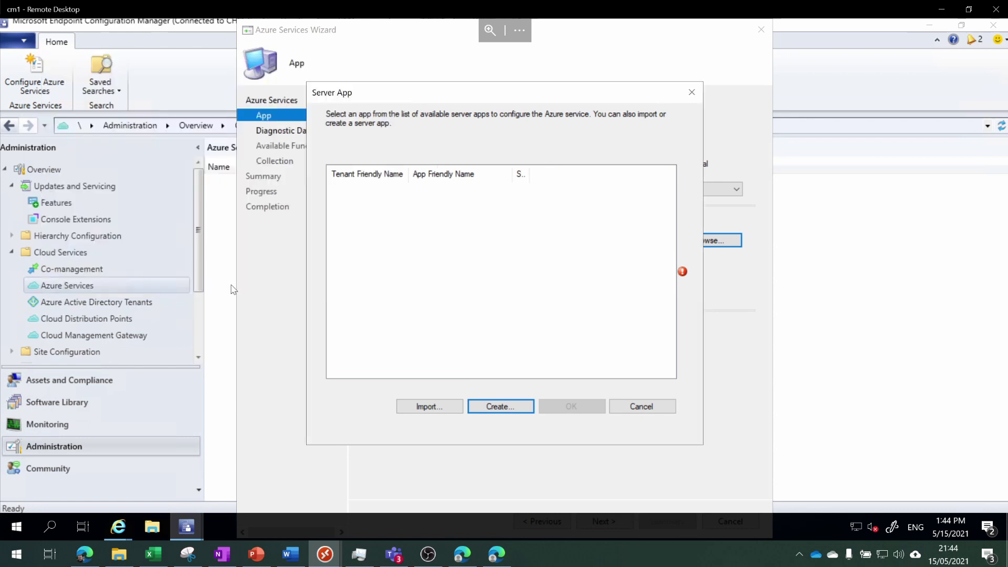
click(556, 407)
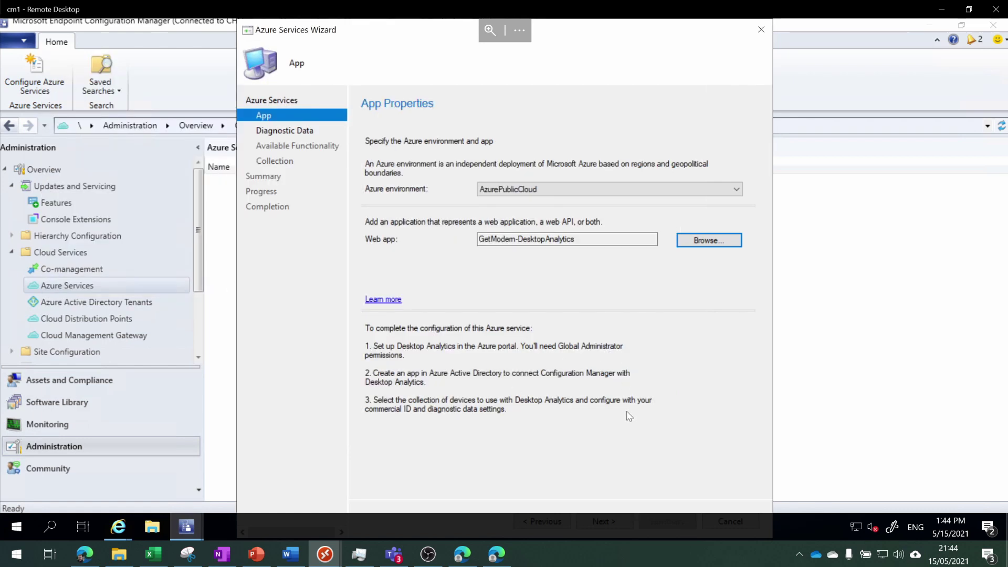
key(Tab)
key(Tab)
key(Tab)
key(Tab)
key(Tab)
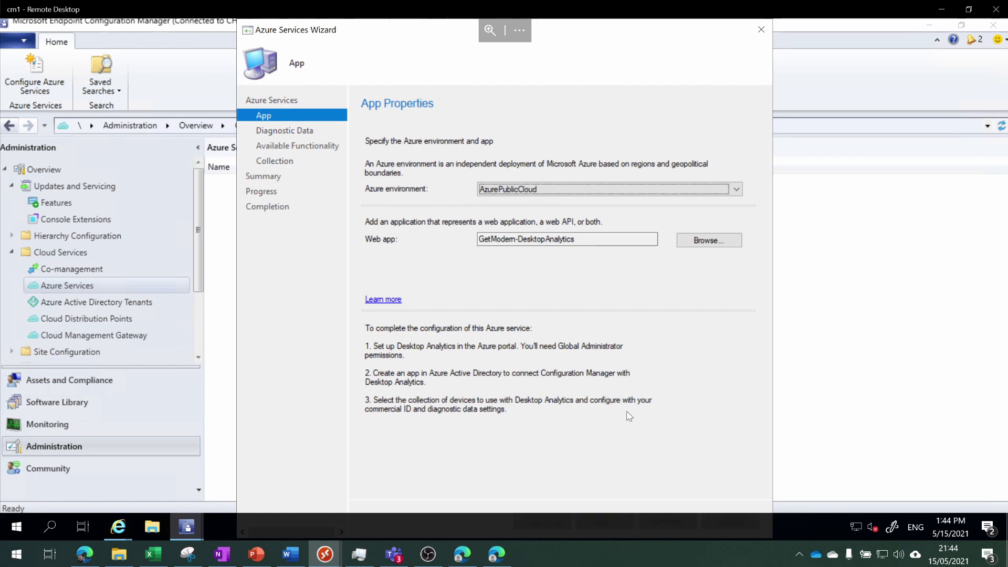
Paste the Commercial ID, set Windows 10 diagnostic data to Optional, and set device name sharing
key(Return)
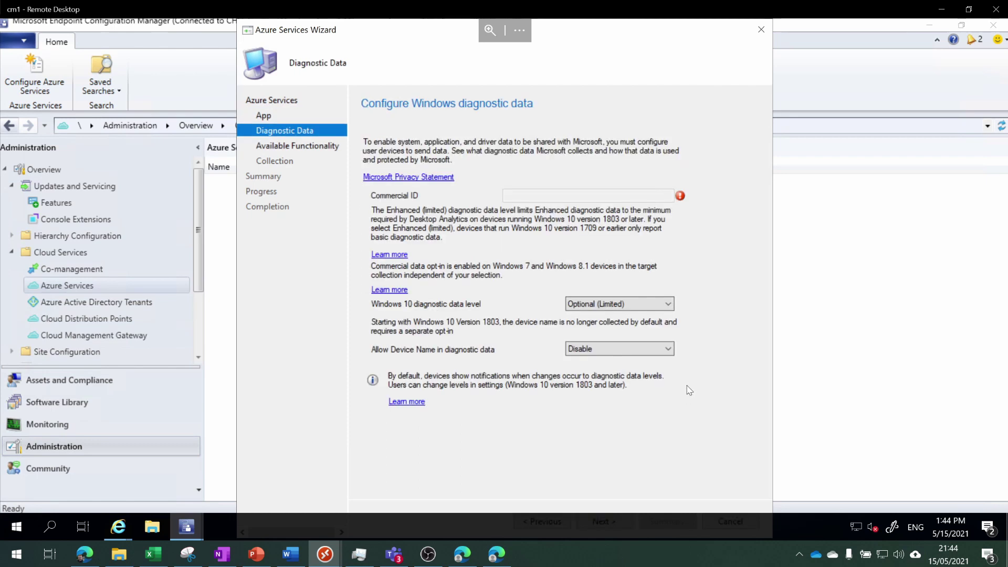
click(653, 196)
text(b767b4a9-c45c-4802-be36-207cc0437ab4)
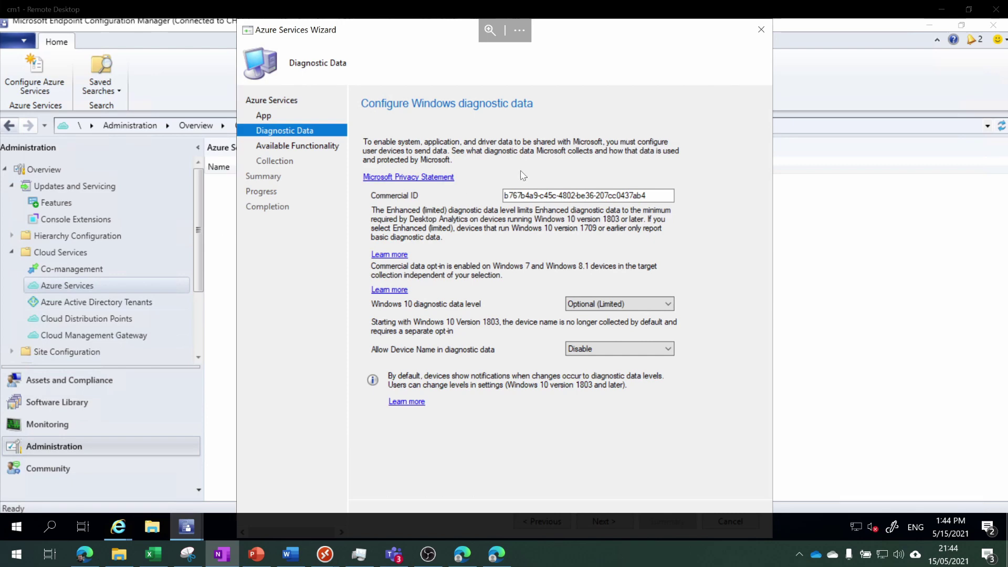
click(623, 309)
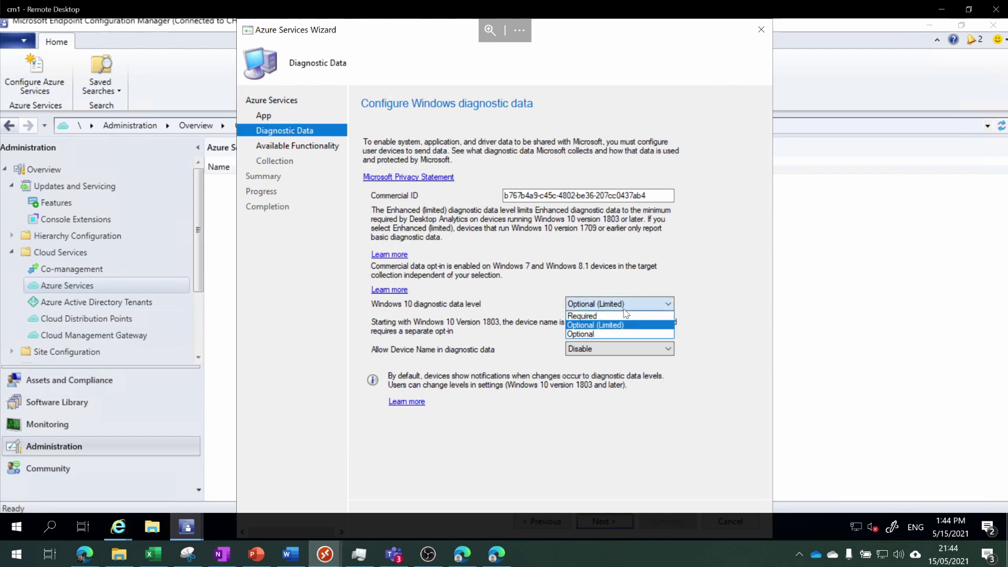
click(635, 334)
click(628, 349)
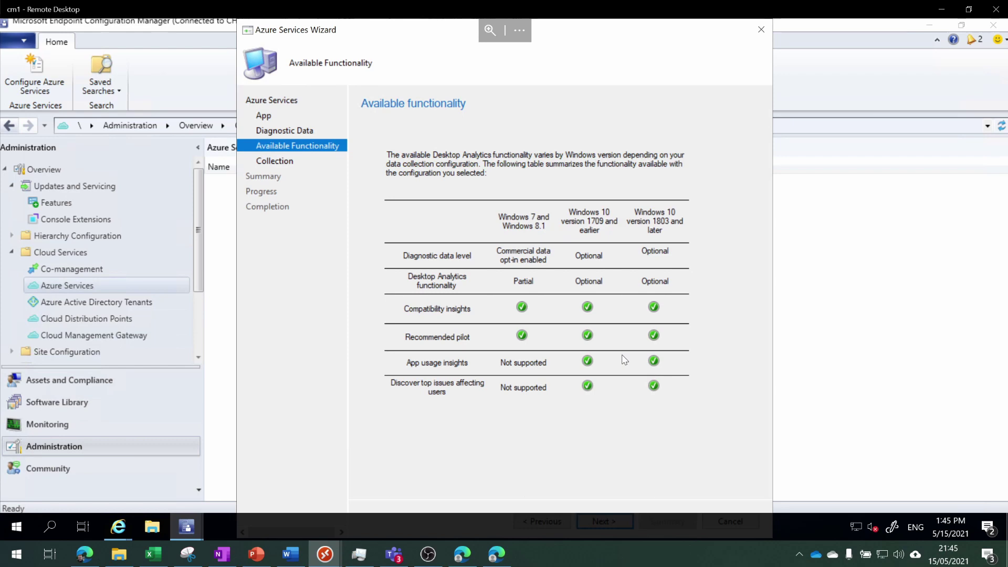
key(Return)
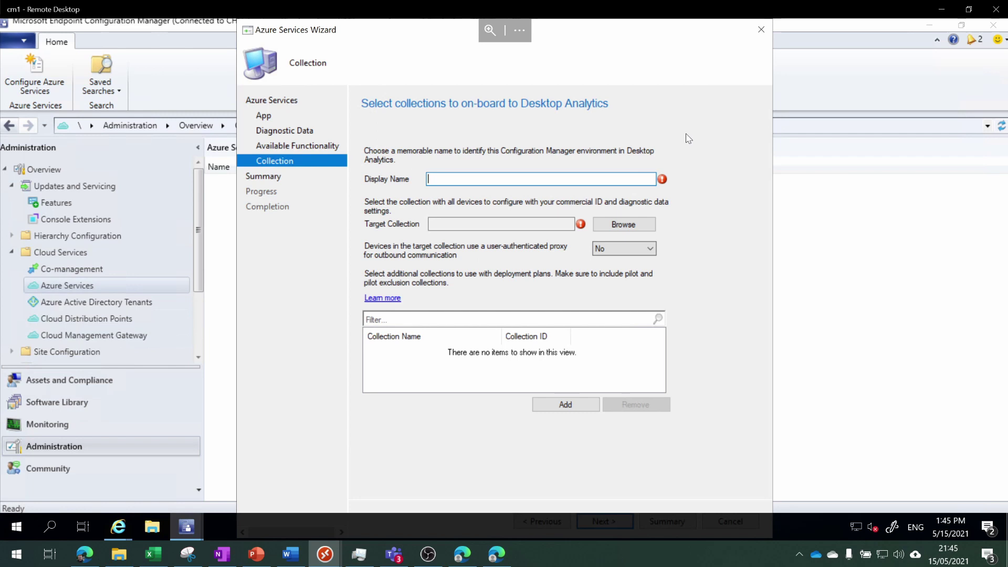
Name the service GetModern-ConfigMgr, target Desktop Analytics Computers, keep the proxy at No, and finish
text(GetModern-ConfigMgr)
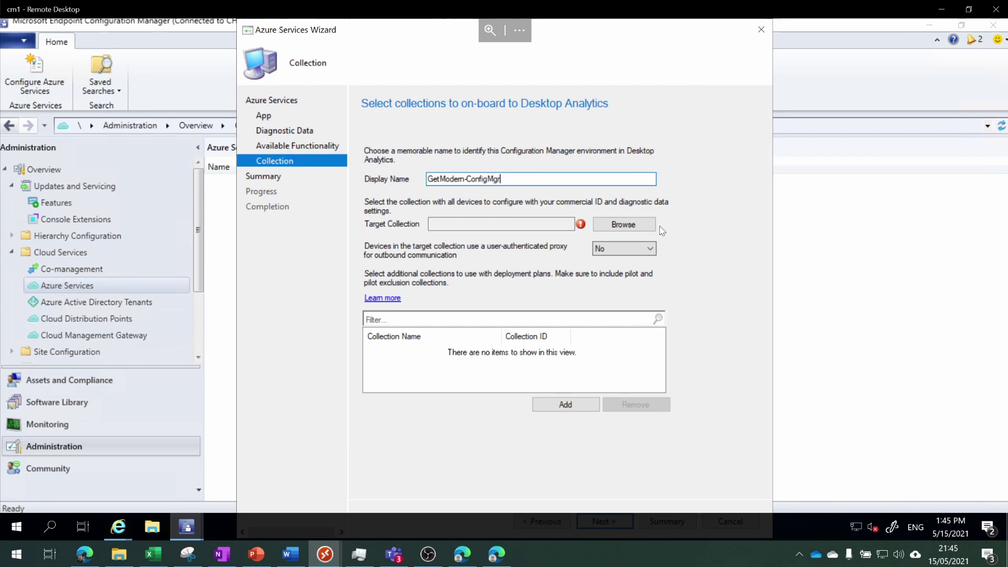
click(640, 227)
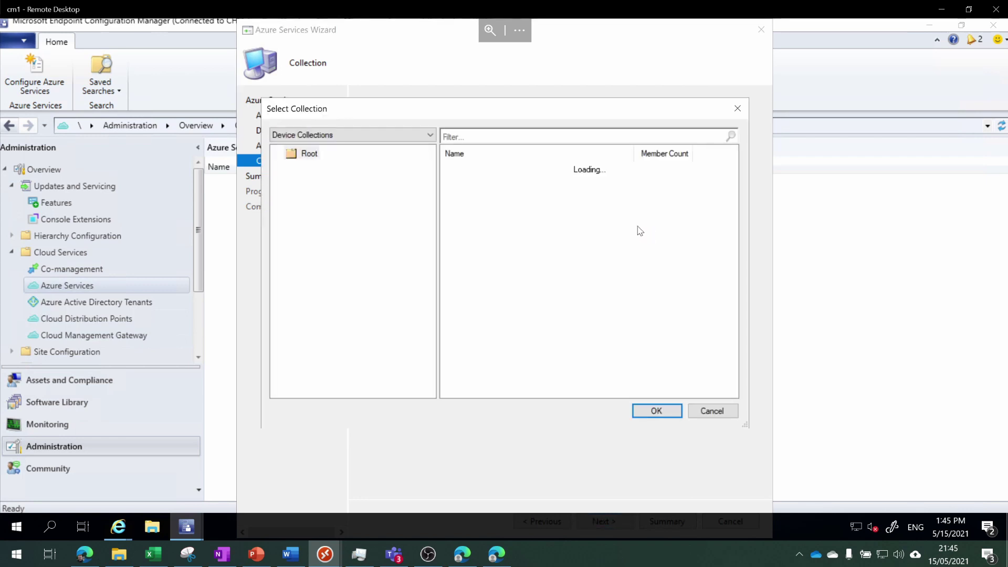
click(527, 240)
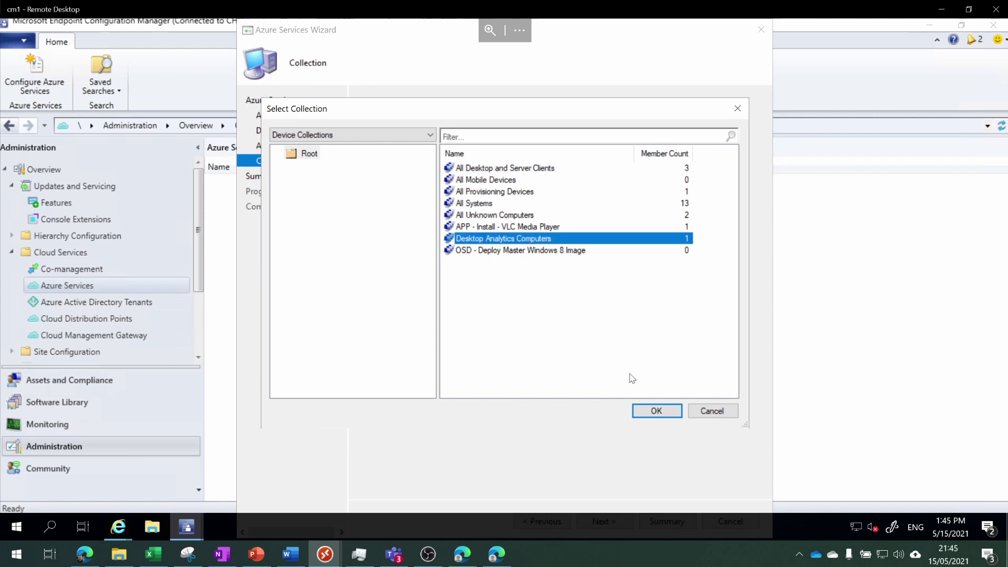
click(657, 412)
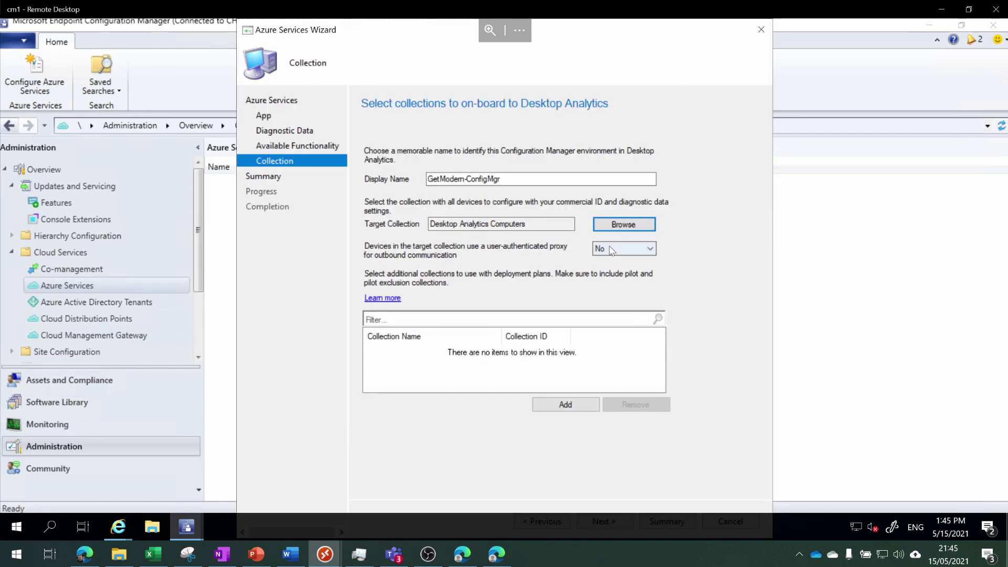
click(623, 251)
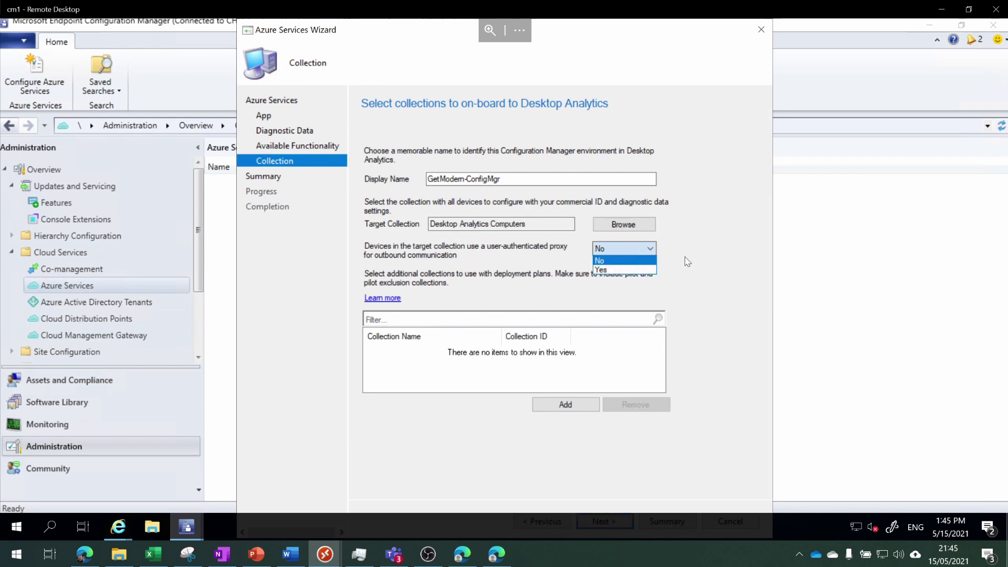
click(651, 261)
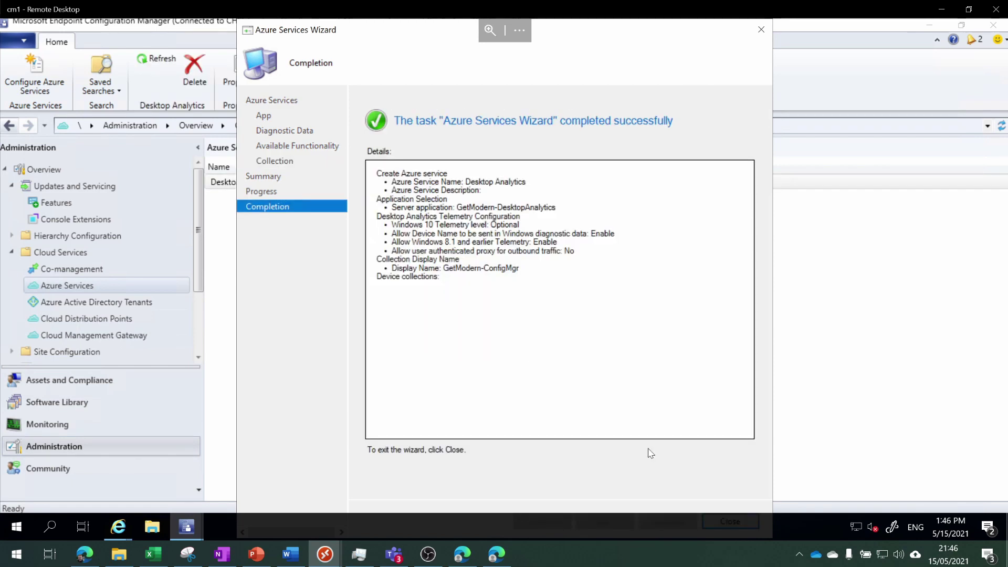
key(Return)
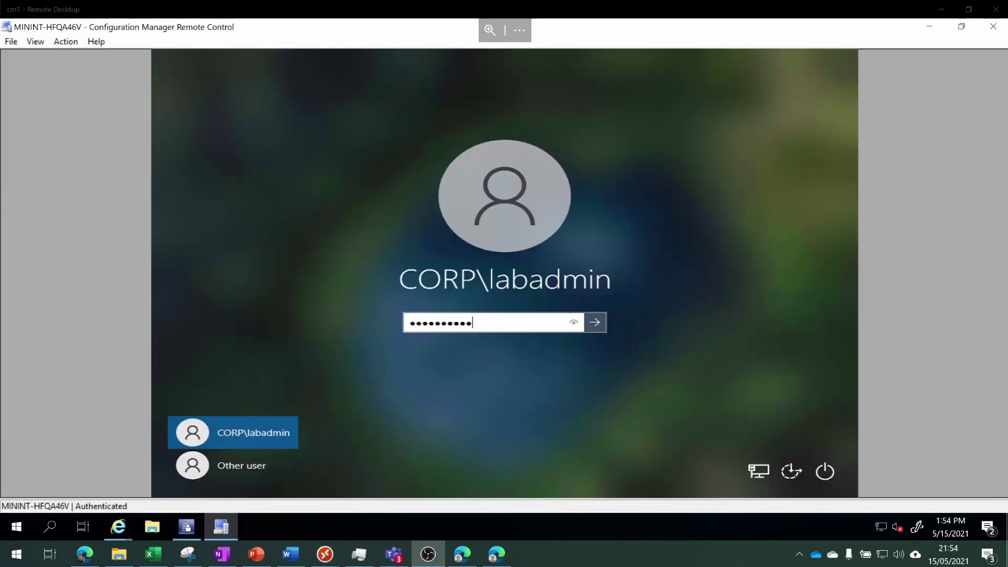
Sign in to the client with its password and show the assigned configuration baselines
click(522, 328)
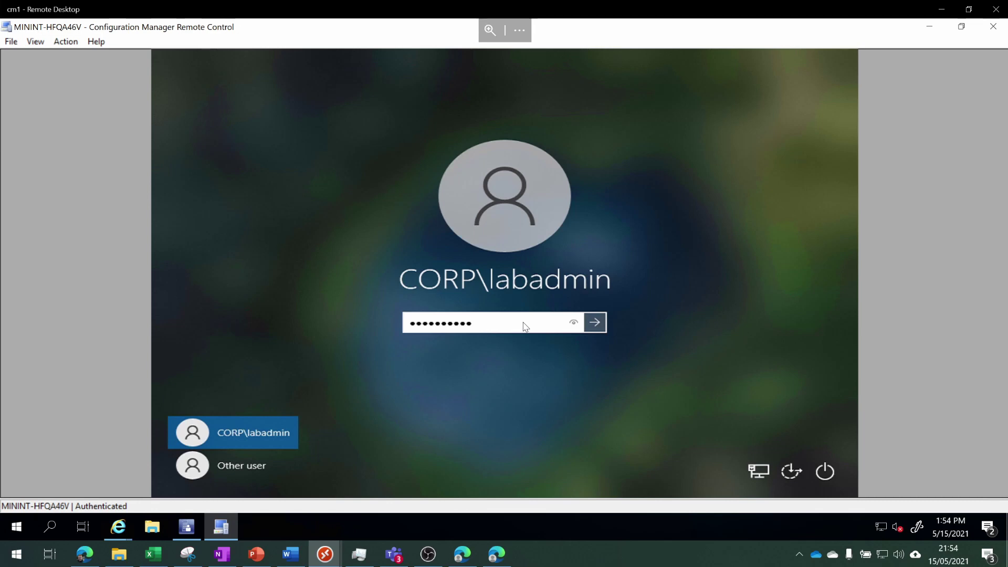
key(Return)
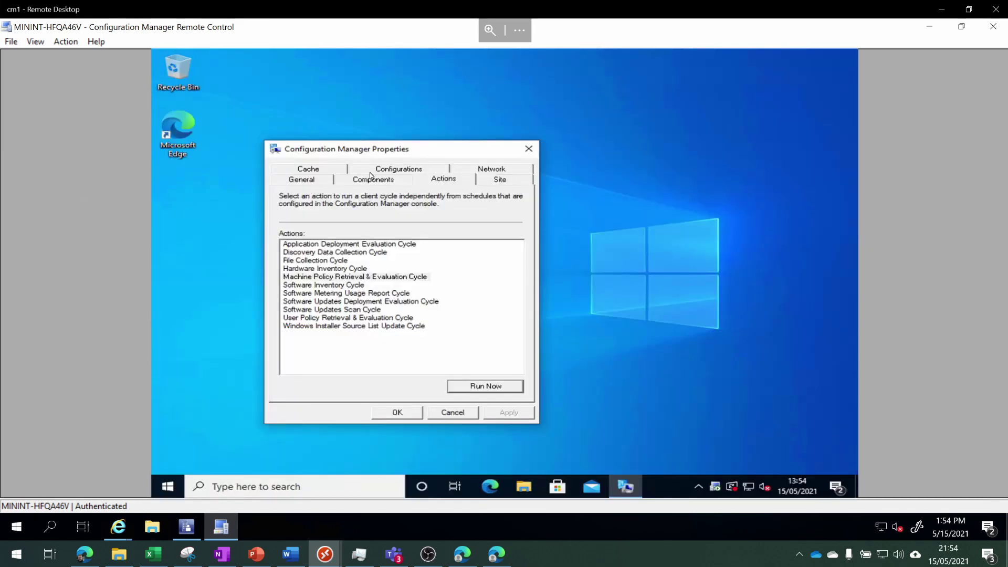
click(371, 174)
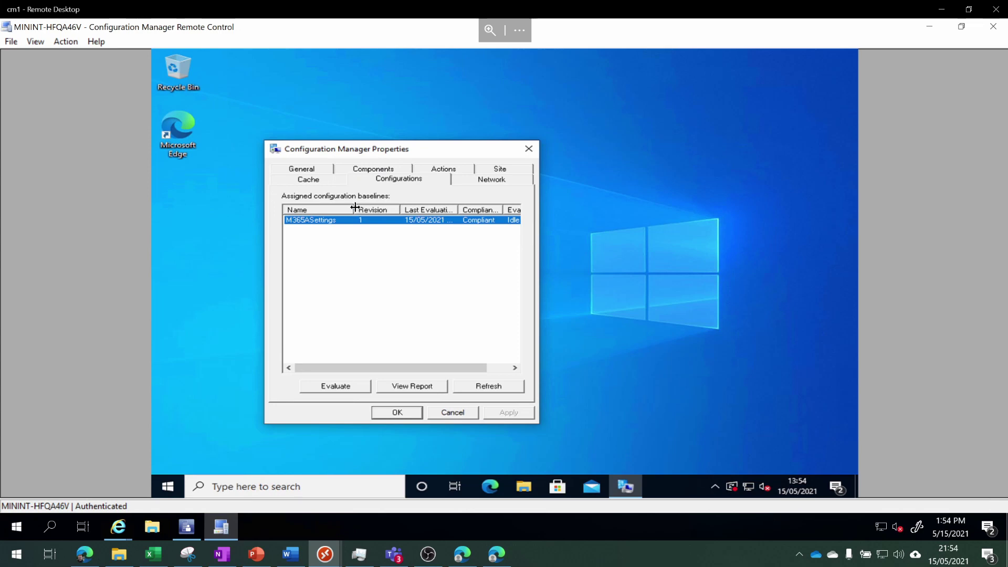
Resize the baseline columns so M365ASettings shows Compliant with the full Last Evaluation timestamp
drag(356, 209, 387, 209)
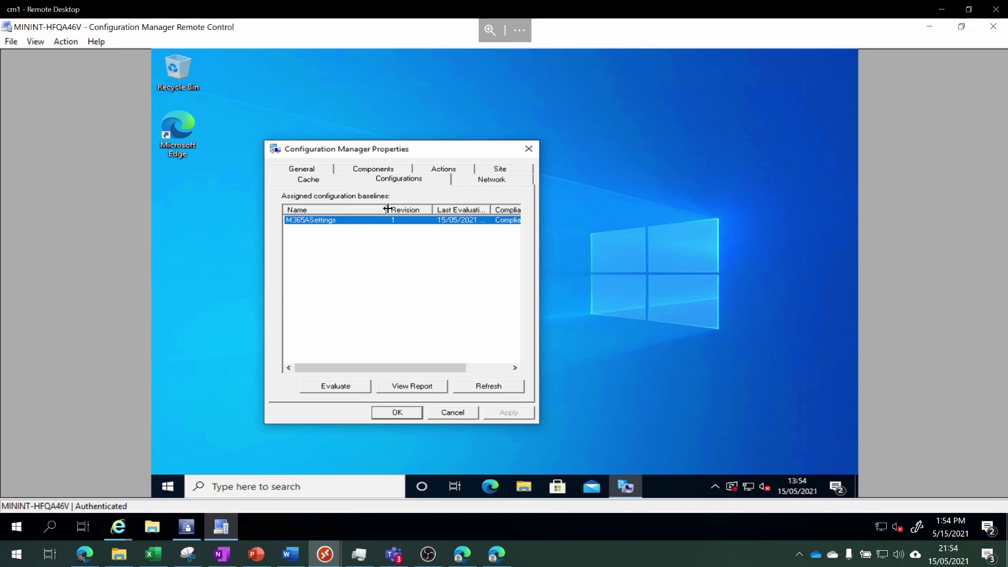
drag(386, 209, 349, 212)
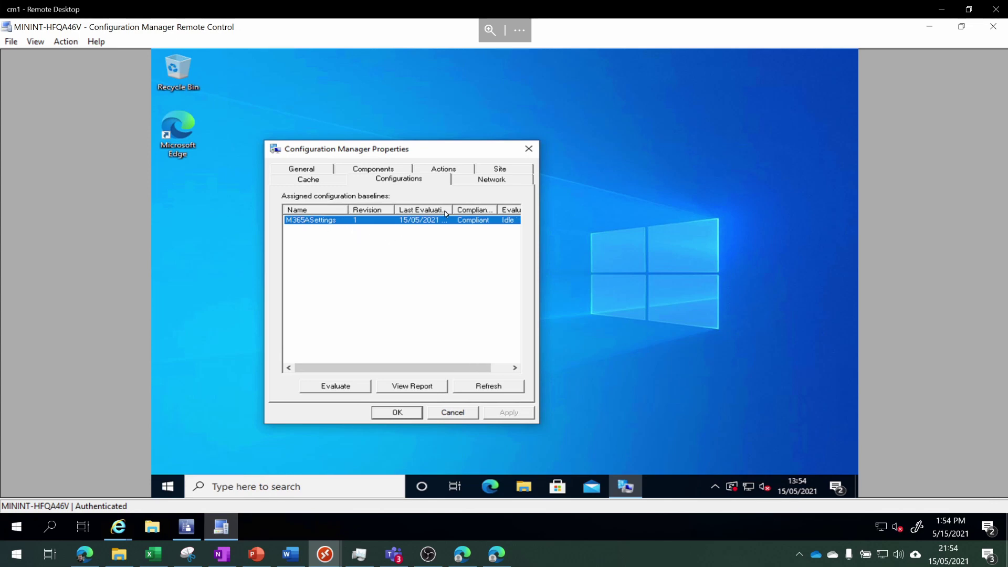
drag(452, 211, 488, 211)
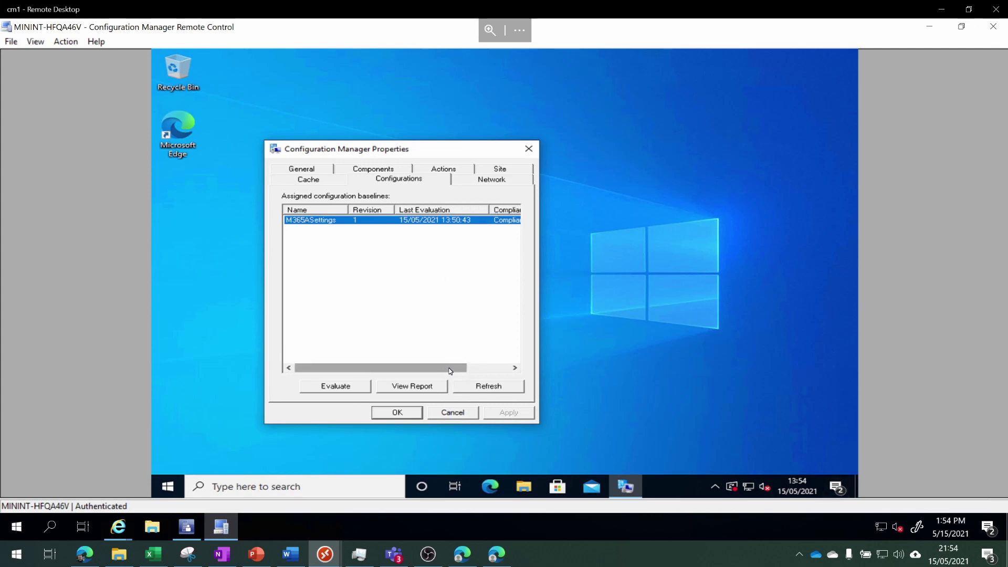
drag(450, 371, 492, 371)
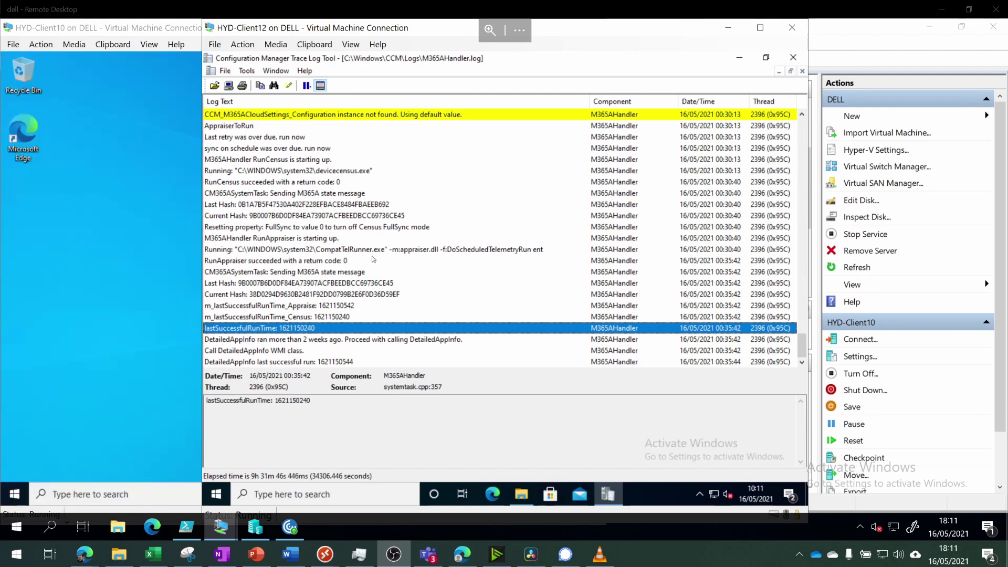
Review the devicecensus.exe and DetailedAppInfo entries in M365AHandler.log, then return to the Desktop Analytics portal
scroll(461, 272, up, 1)
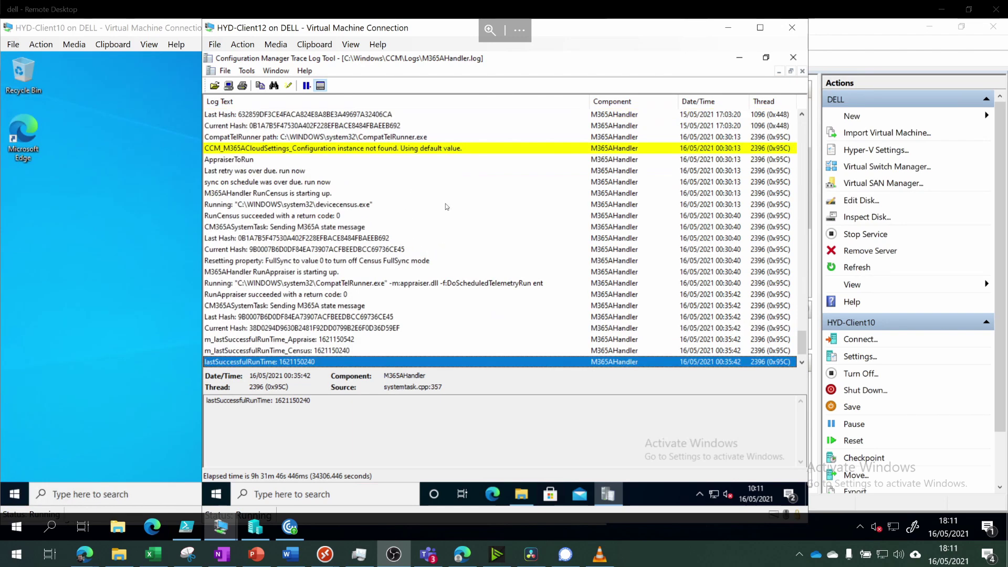
click(351, 205)
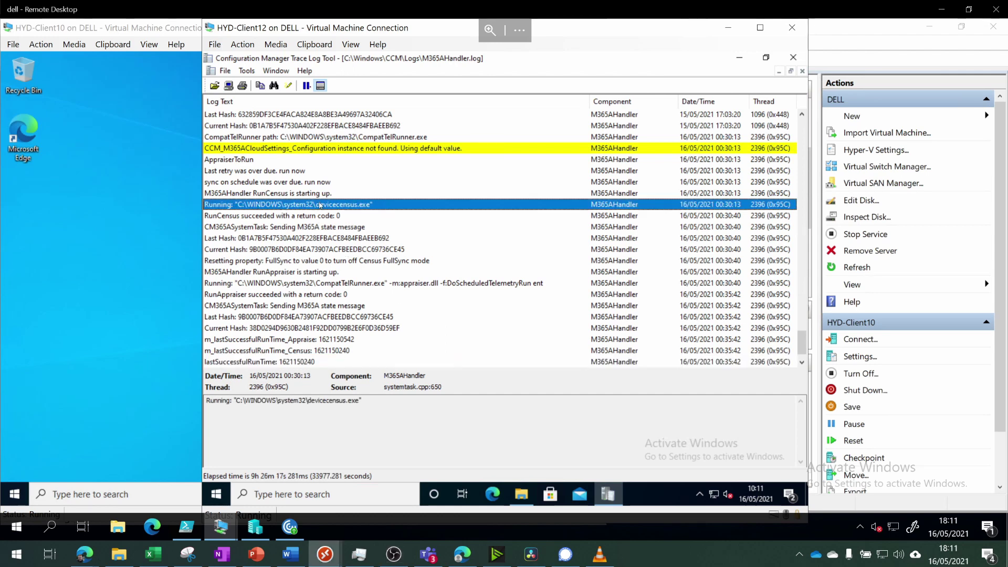
scroll(320, 333, down, 1)
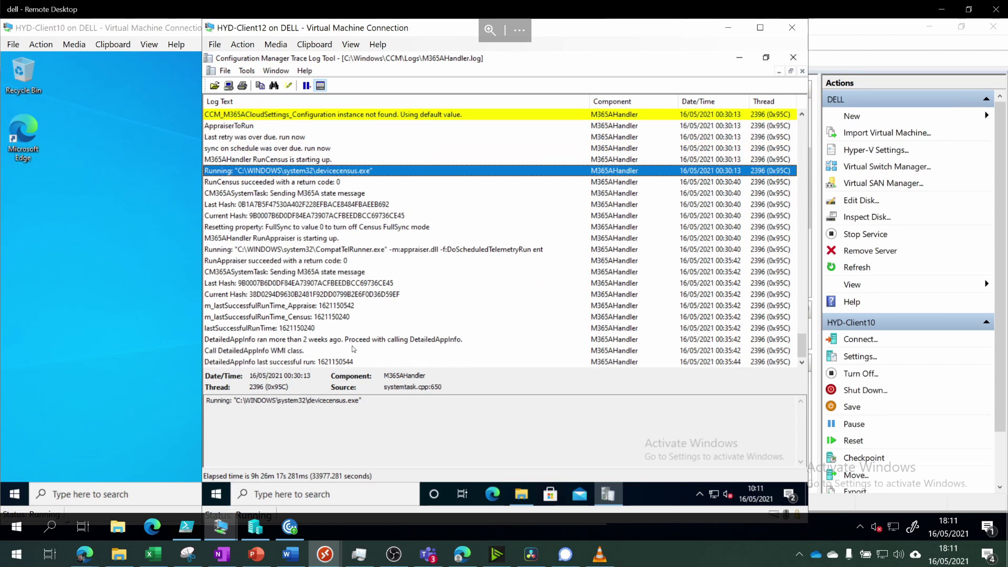
click(355, 339)
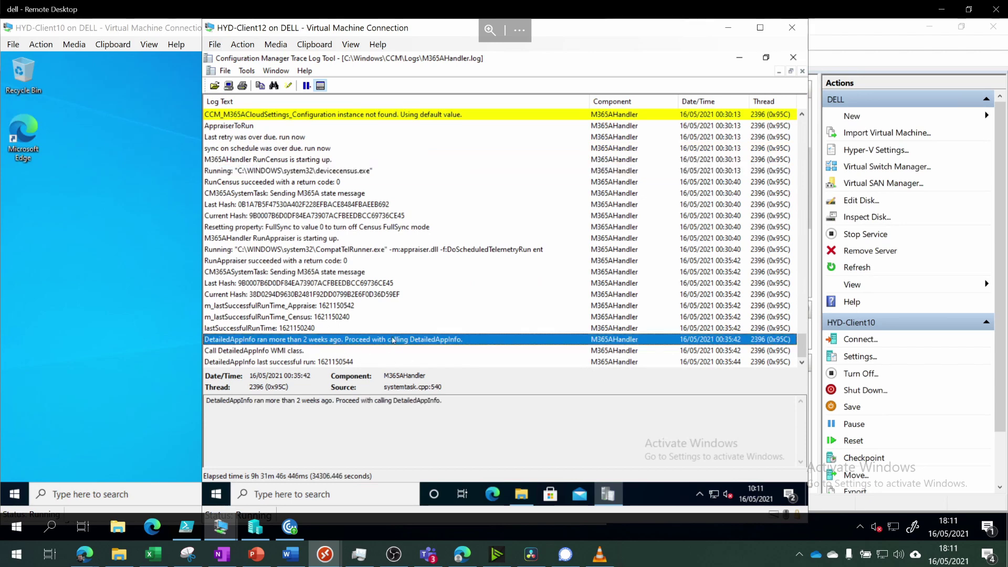
key(alt+Tab)
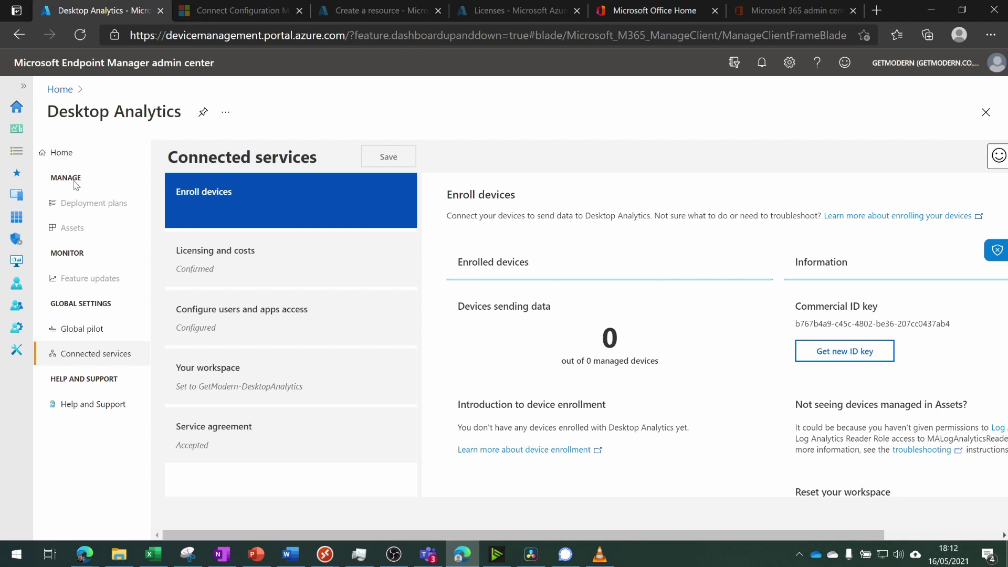
Open the Desktop Analytics Home page and its data snapshot status details
click(72, 158)
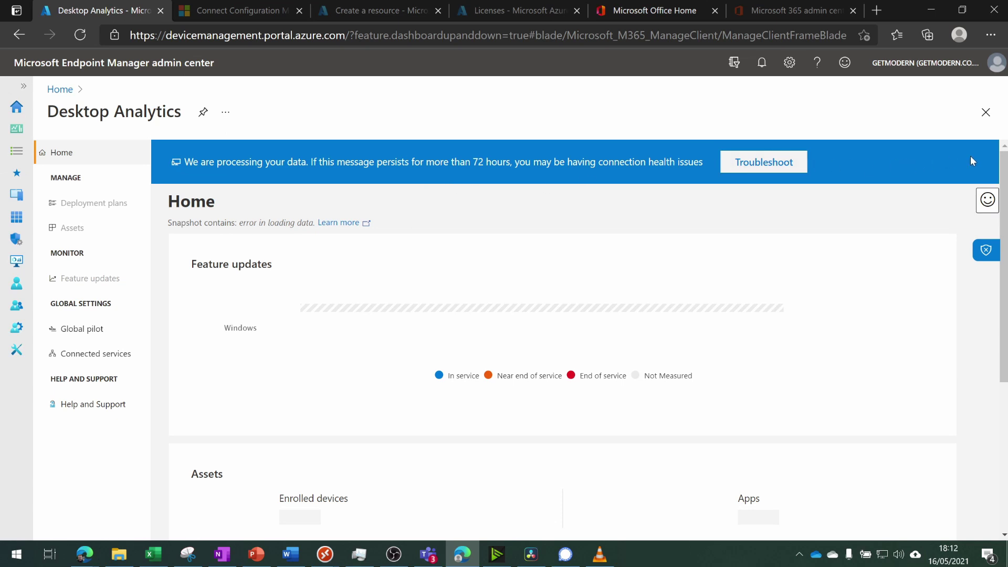
click(986, 252)
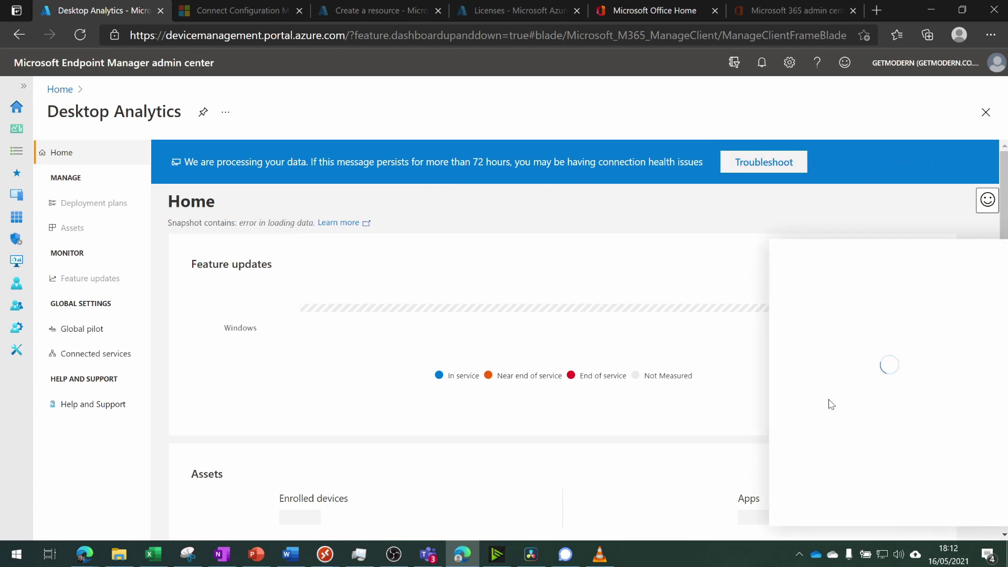